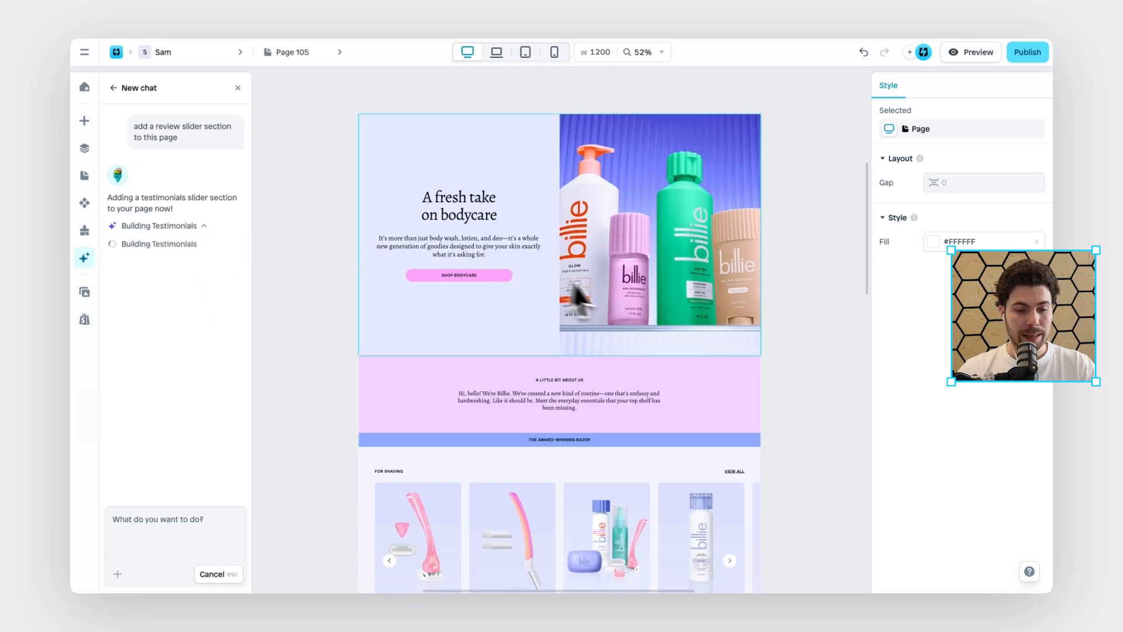
# Examine the newly generated Customer Reviews slider section at the page's end and the assistant's description of its testimonials
pyautogui.scroll(-4, 620, 307)
pyautogui.scroll(-9, 620, 307)
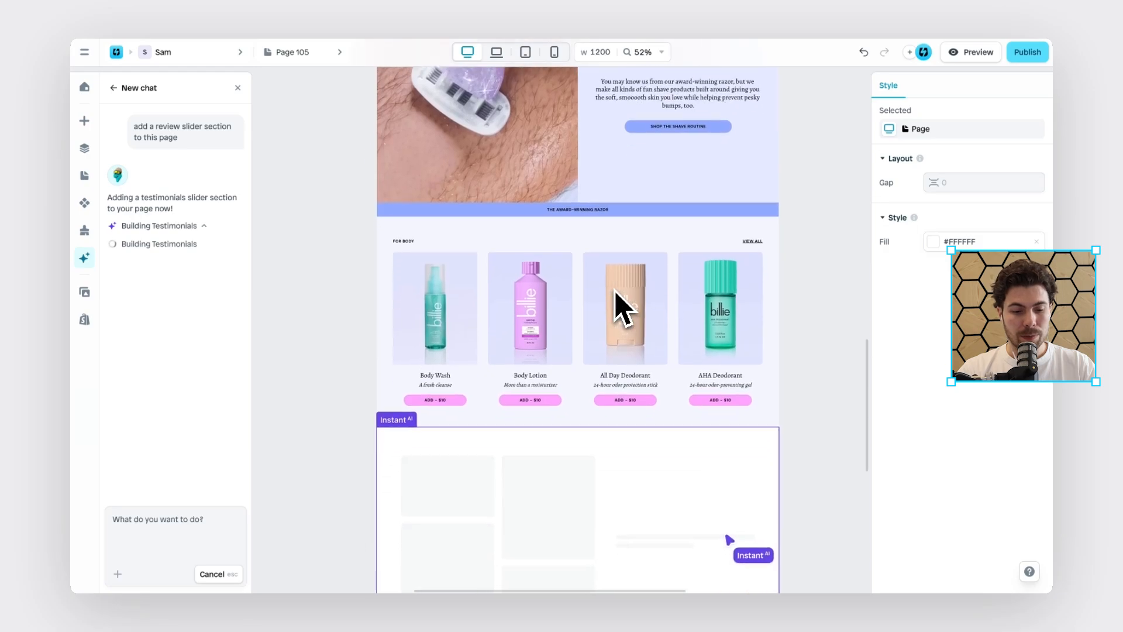
pyautogui.scroll(-2, 615, 292)
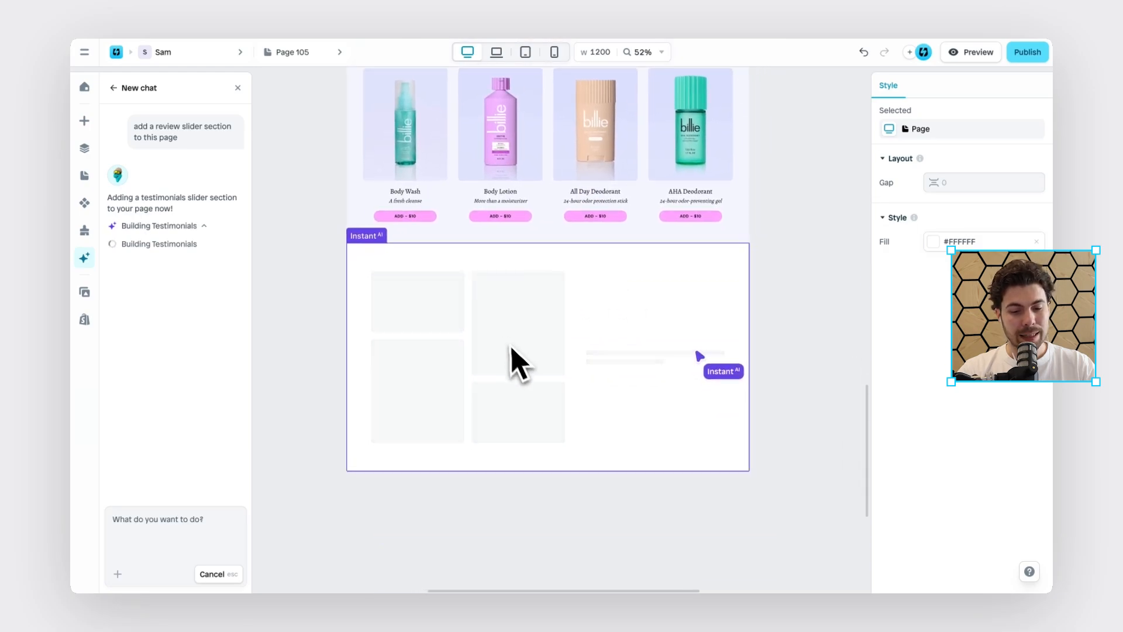
pyautogui.keyDown('ctrl'); pyautogui.scroll(2, 515, 348); pyautogui.keyUp('ctrl')
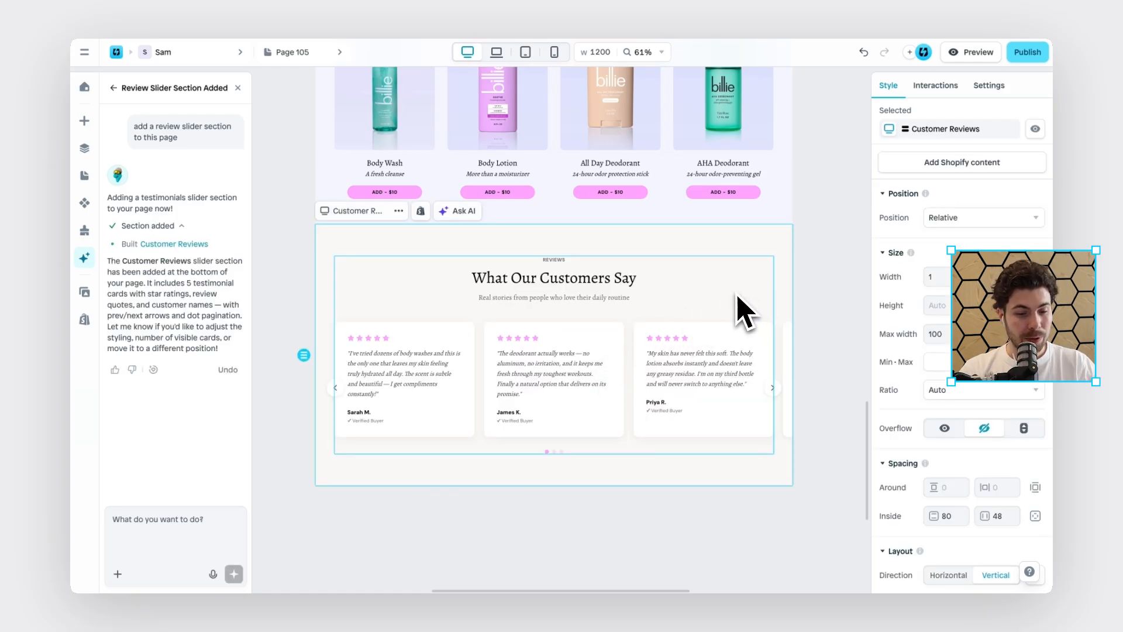
pyautogui.scroll(-5, 658, 319)
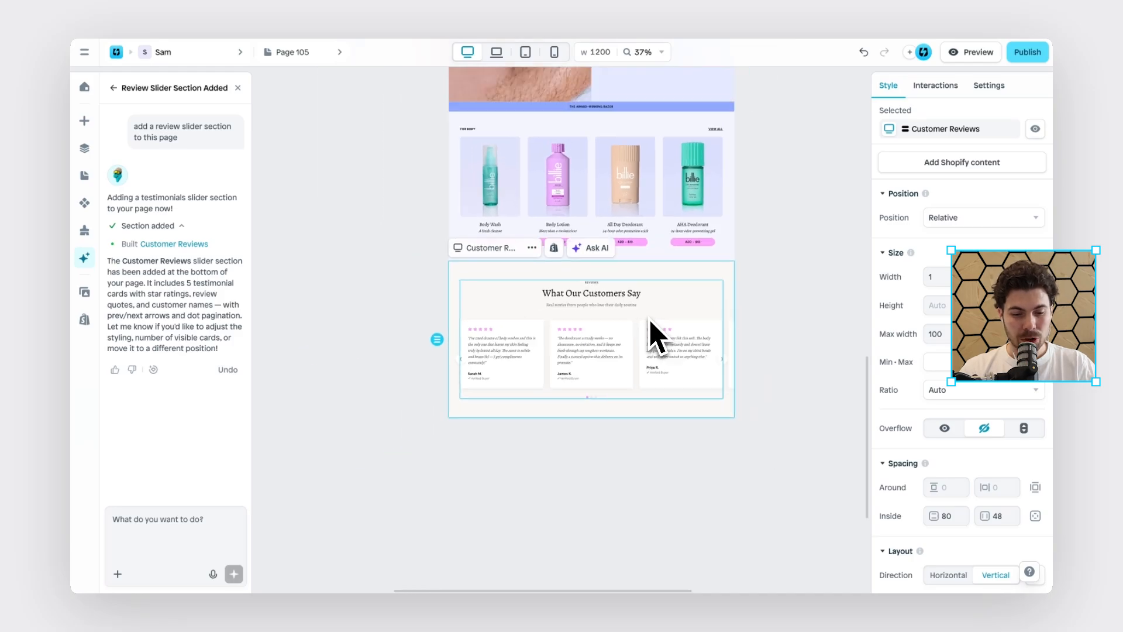
pyautogui.scroll(5, 656, 331)
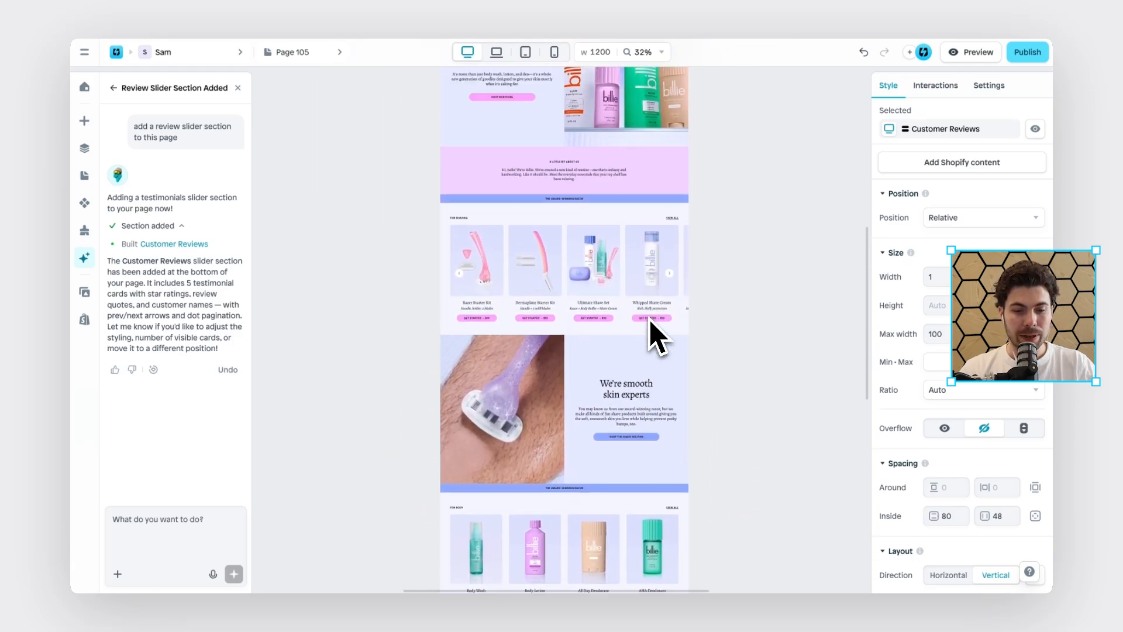
pyautogui.scroll(-5, 657, 333)
pyautogui.scroll(4, 576, 451)
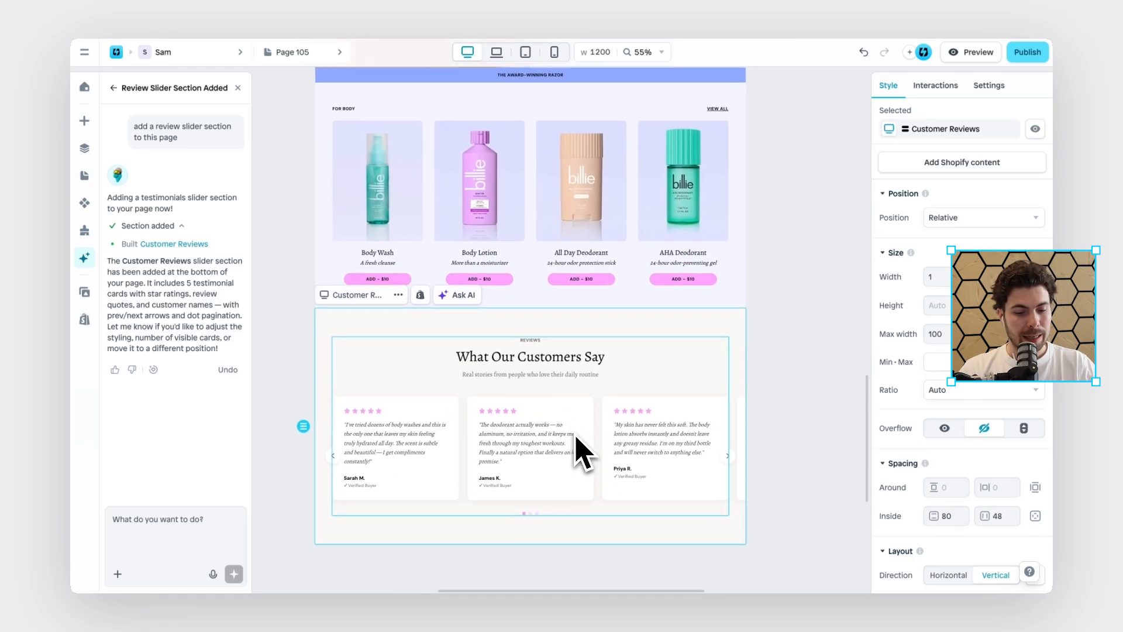
pyautogui.scroll(-2, 602, 374)
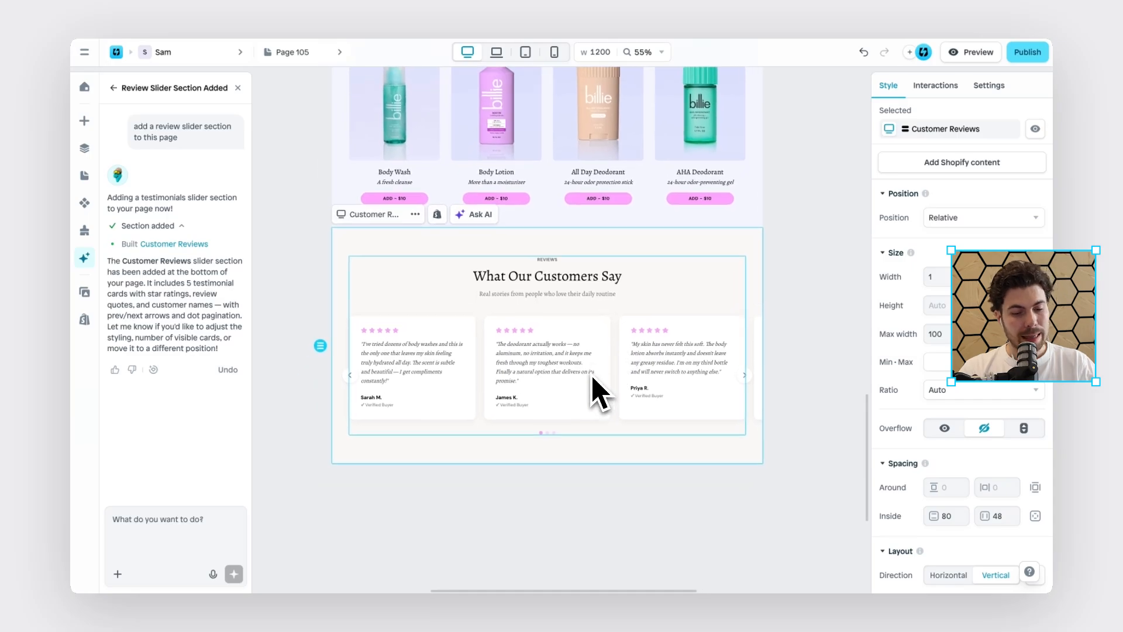
pyautogui.scroll(3, 570, 391)
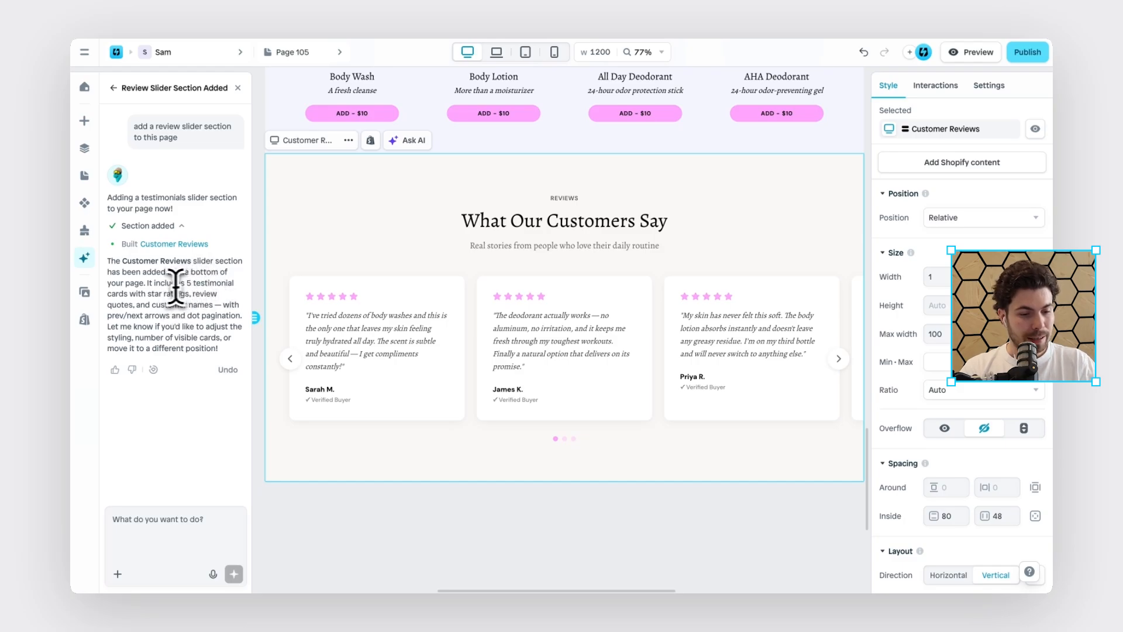
pyautogui.moveTo(161, 283); pyautogui.dragTo(223, 283)
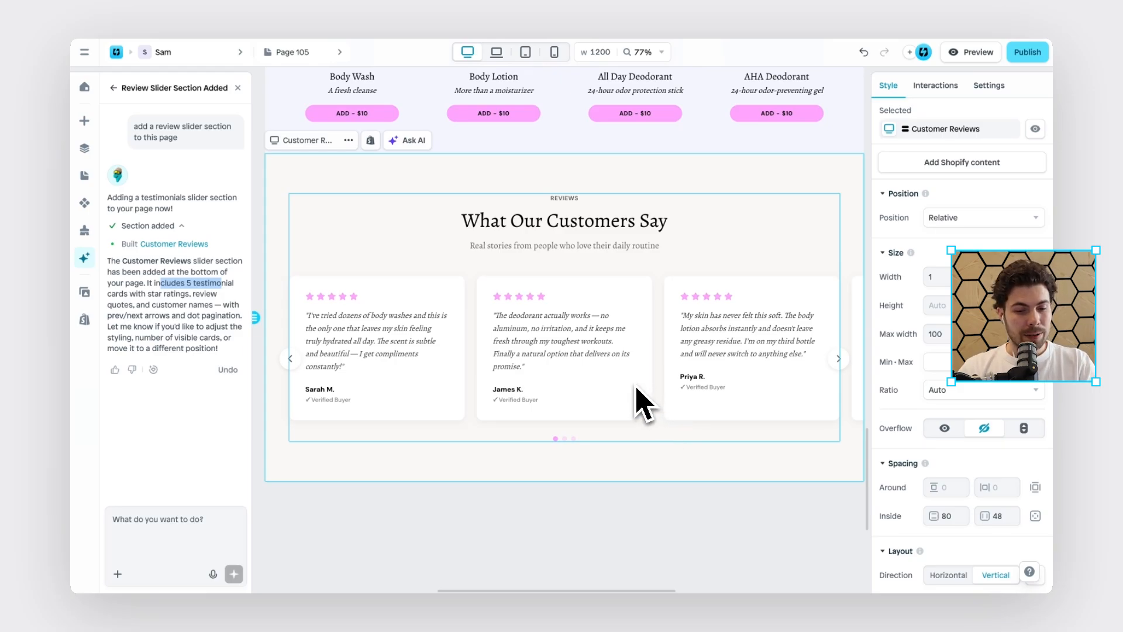
# Move the Customer Reviews section up two places so it sits directly above the "We're smooth skin experts" section
pyautogui.scroll(-5, 728, 239)
pyautogui.hscroll(1, 729, 241)
pyautogui.scroll(1, 728, 240)
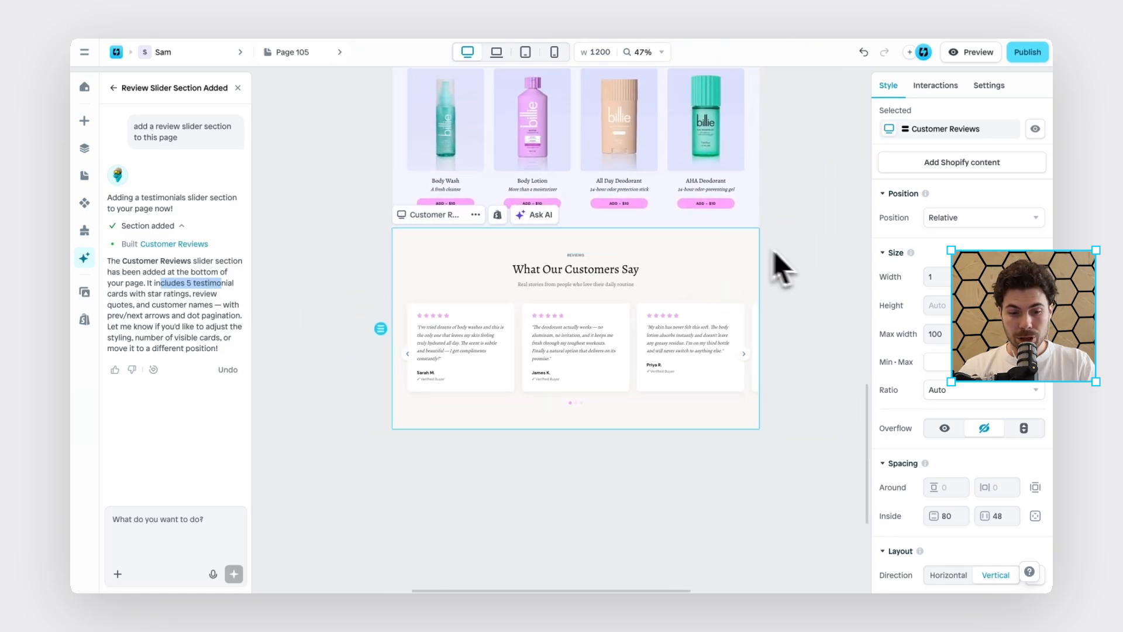
pyautogui.scroll(-3, 807, 272)
pyautogui.scroll(10, 806, 272)
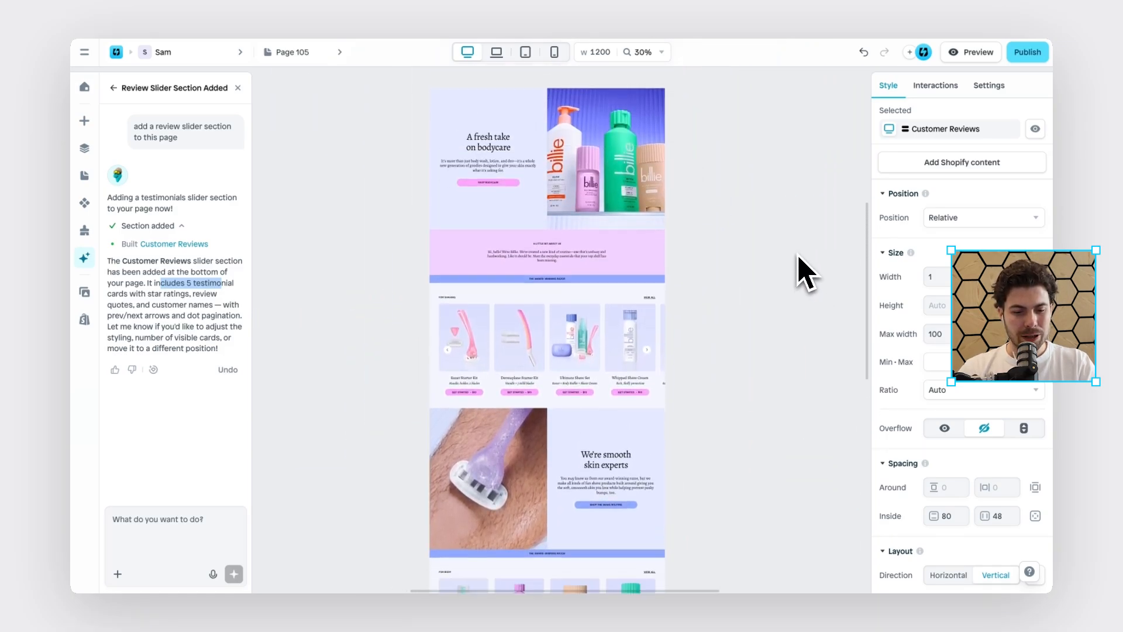
pyautogui.scroll(-6, 800, 260)
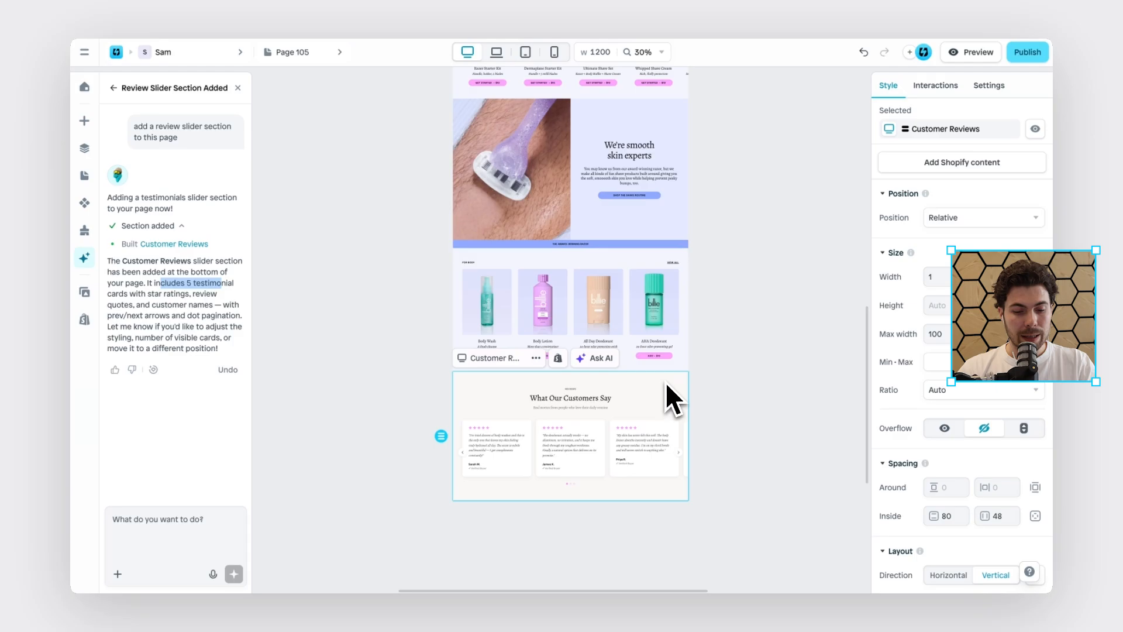
pyautogui.press('Up')
pyautogui.press('Up')
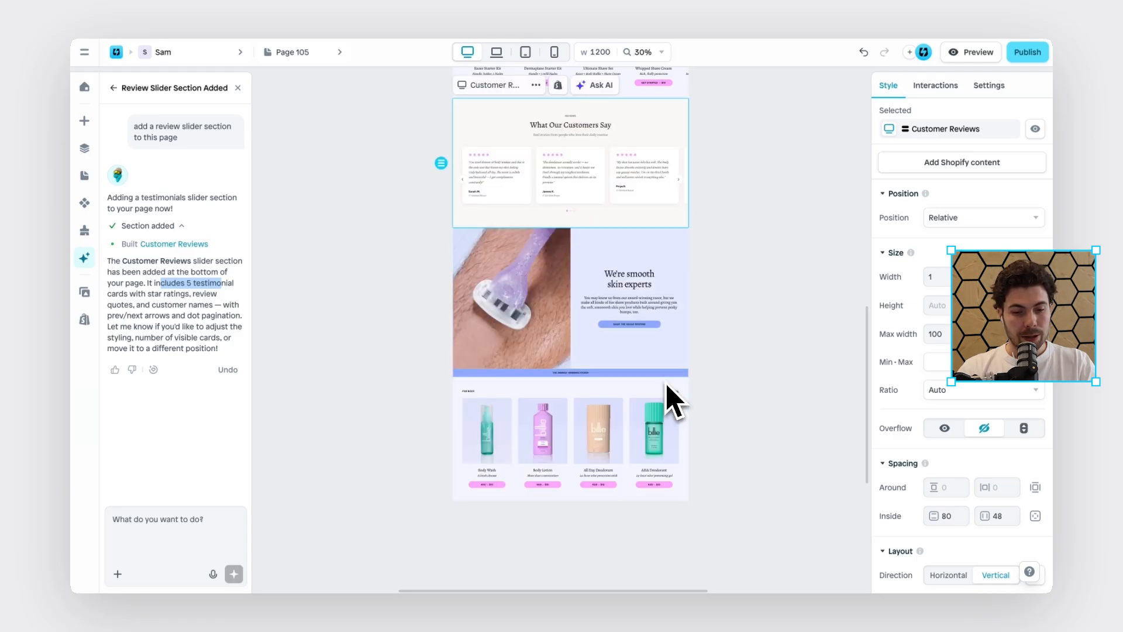
# Set the Customer Reviews section's fill to the light pink sampled from the "A little bit about us" section
pyautogui.scroll(2, 665, 385)
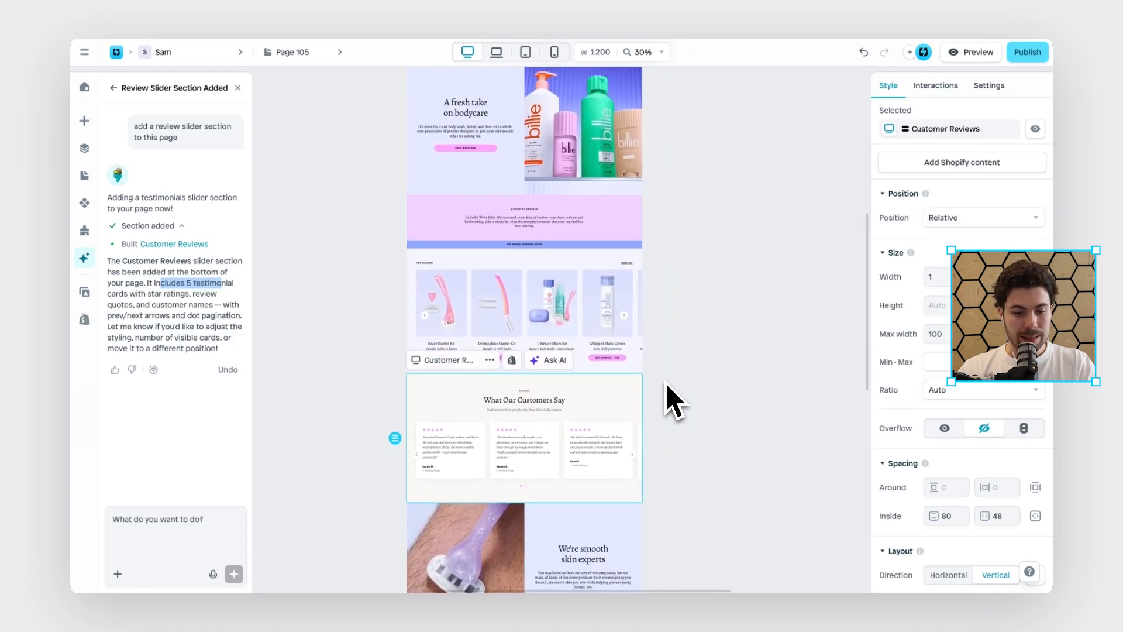
pyautogui.scroll(-1, 666, 384)
pyautogui.scroll(3, 597, 364)
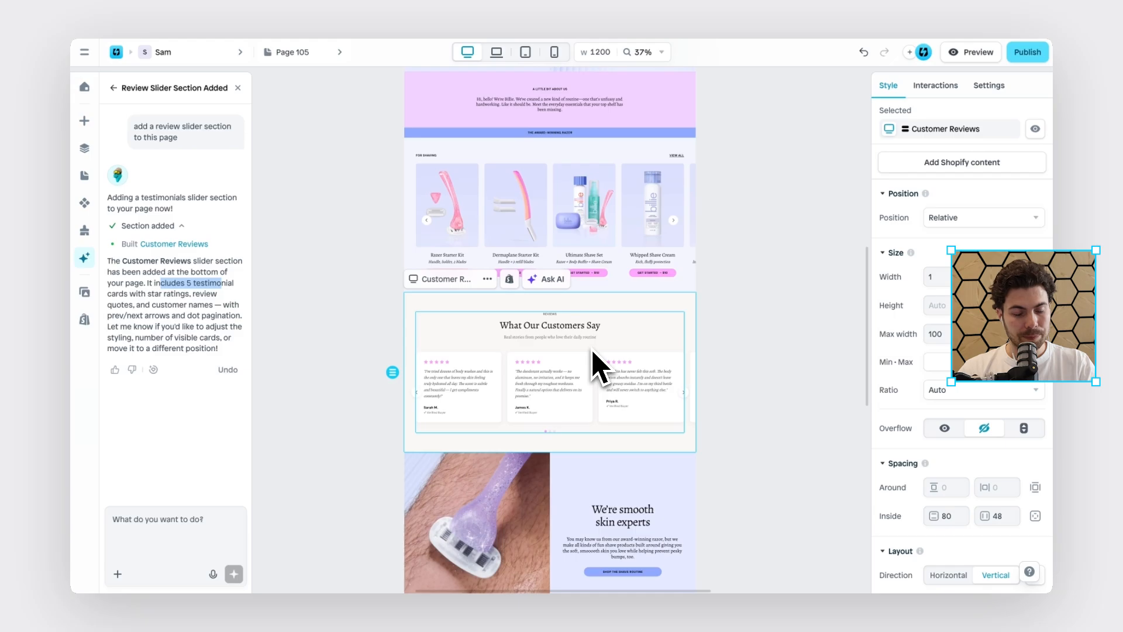
pyautogui.scroll(-1, 677, 311)
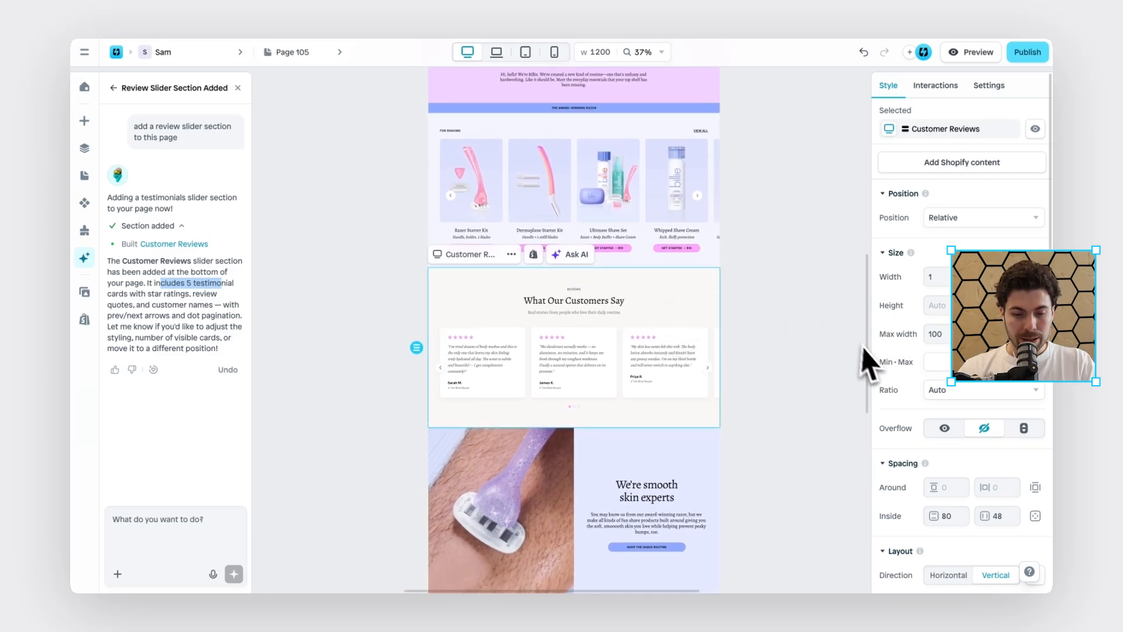
pyautogui.scroll(-1, 918, 396)
pyautogui.scroll(-5, 918, 396)
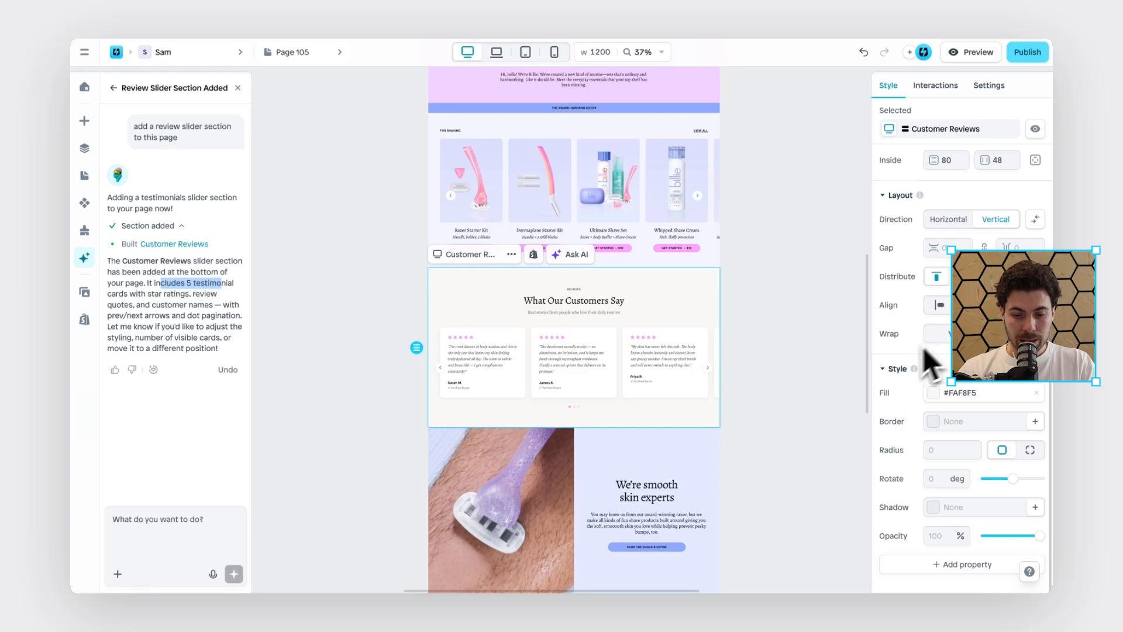
pyautogui.click(933, 394)
pyautogui.click(850, 464)
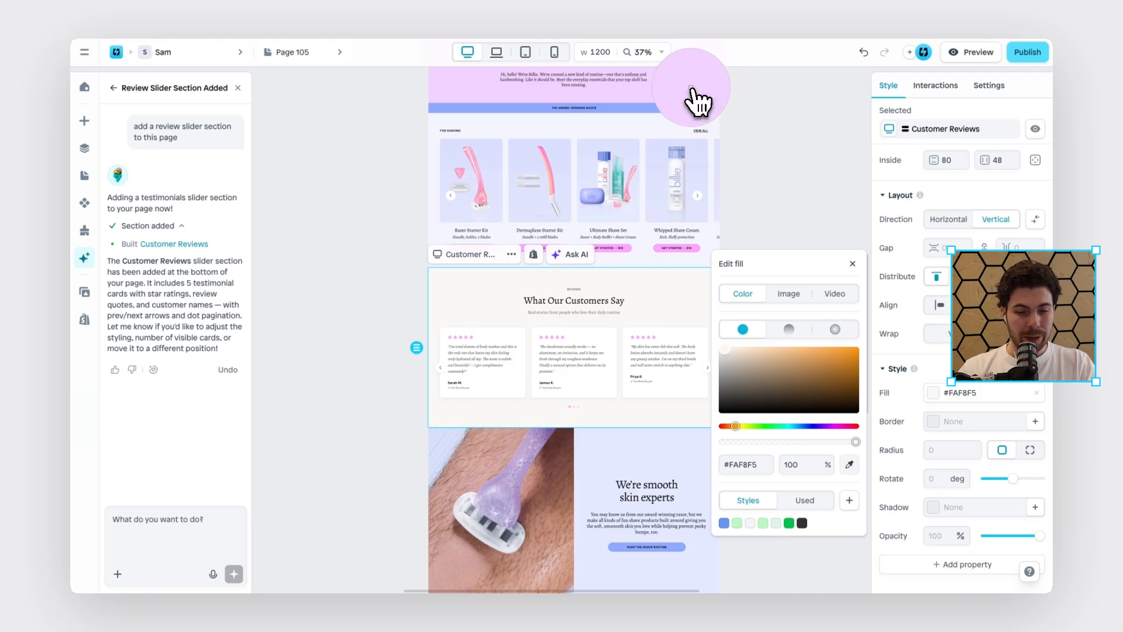
pyautogui.click(693, 93)
pyautogui.click(803, 186)
# Try the reviews slider with 2 slides and 4 slides, and set its number of slides back to 3
pyautogui.scroll(5, 608, 382)
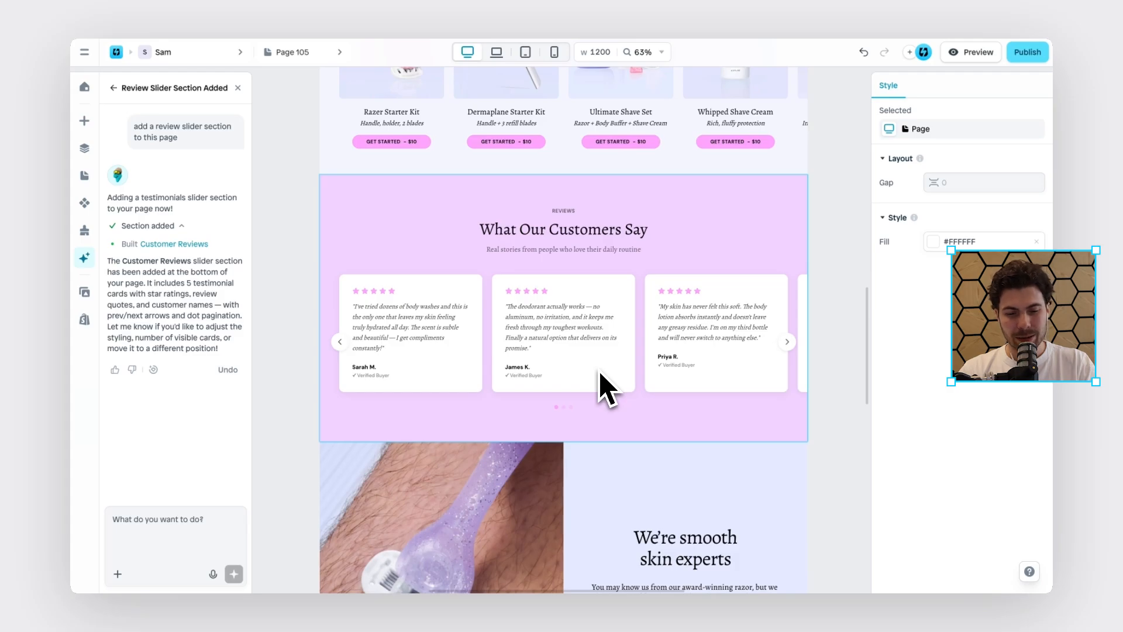
pyautogui.click(610, 363)
pyautogui.click(610, 362)
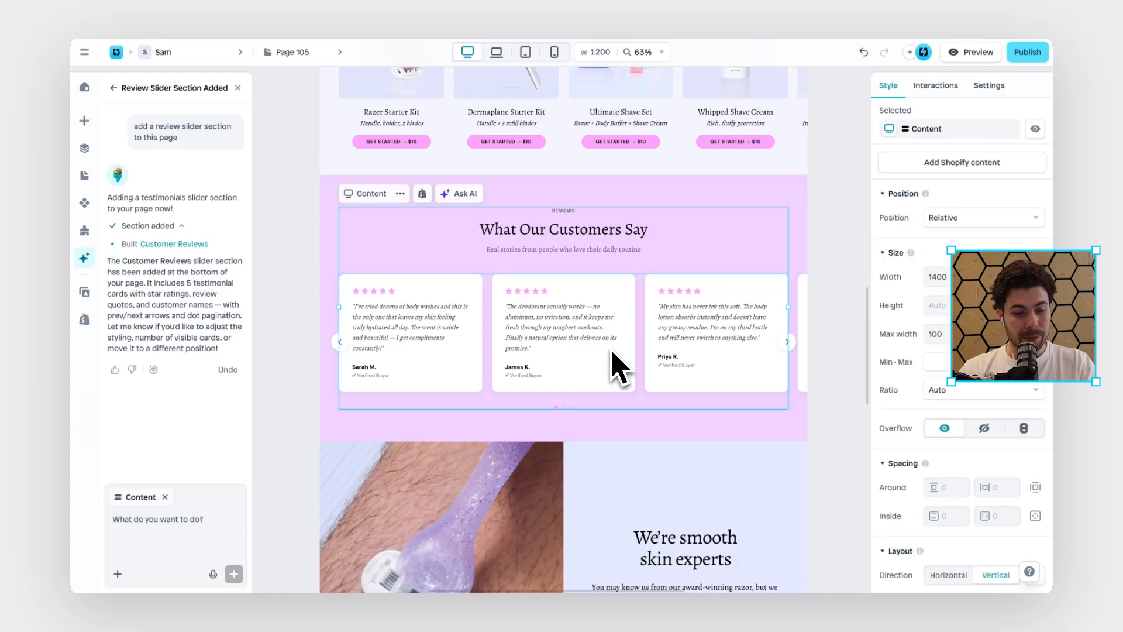
pyautogui.click(607, 354)
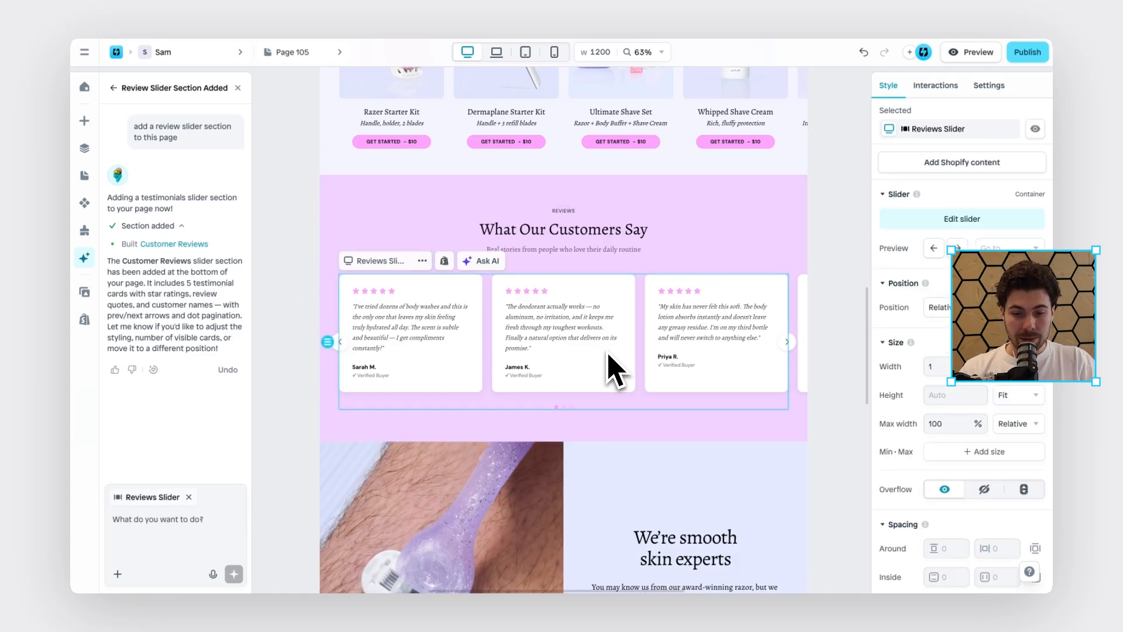
pyautogui.click(608, 355)
pyautogui.scroll(-5, 910, 362)
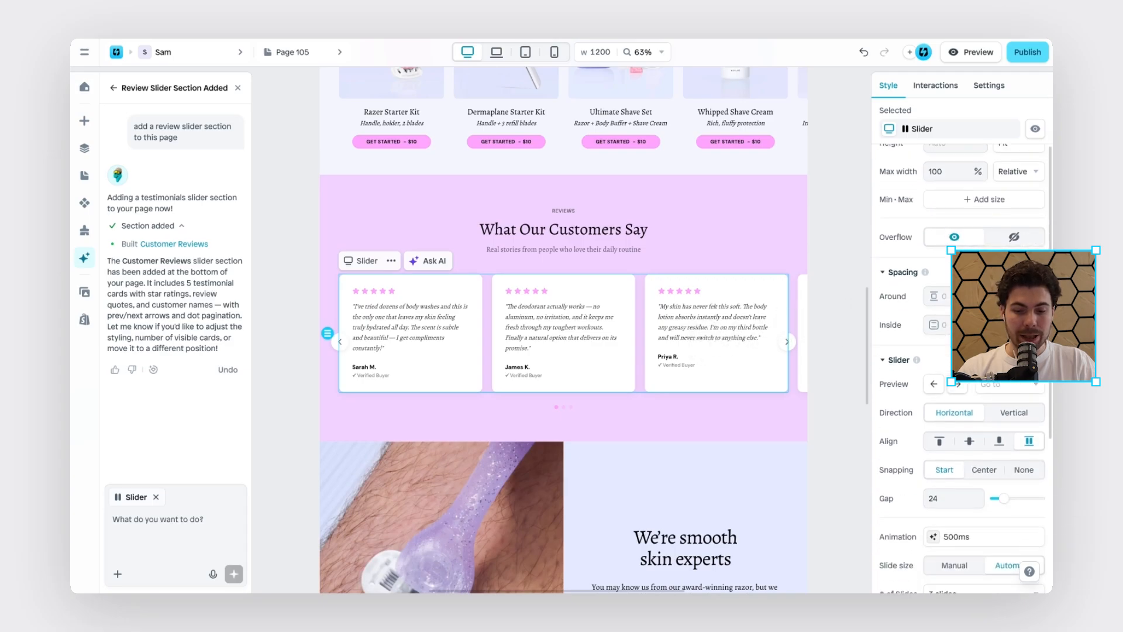
pyautogui.scroll(-2, 904, 370)
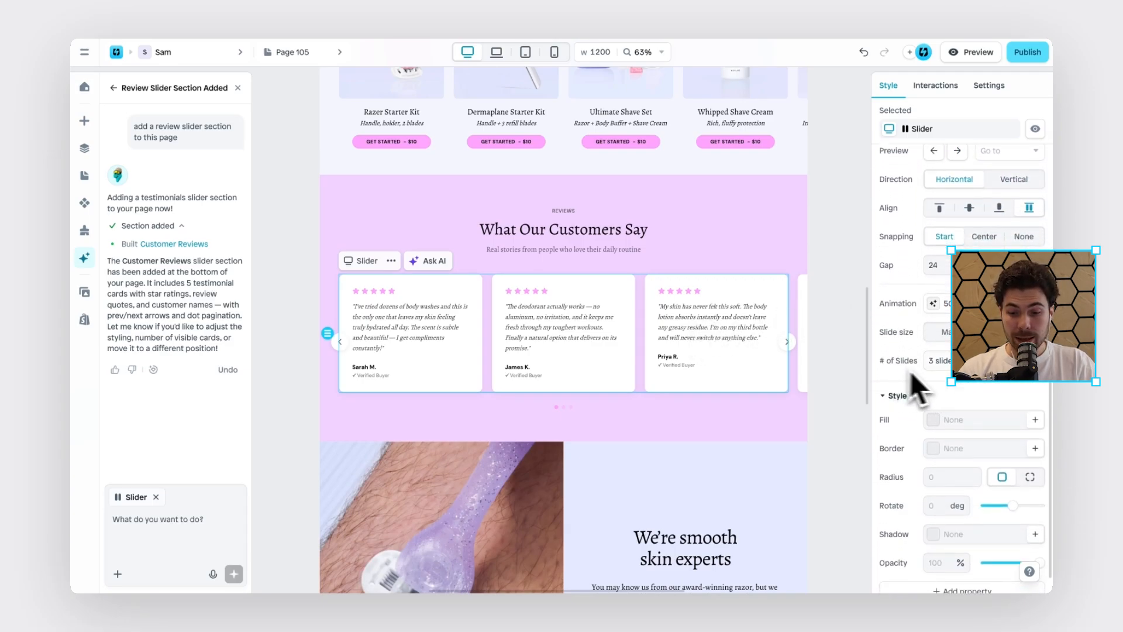
pyautogui.click(963, 361)
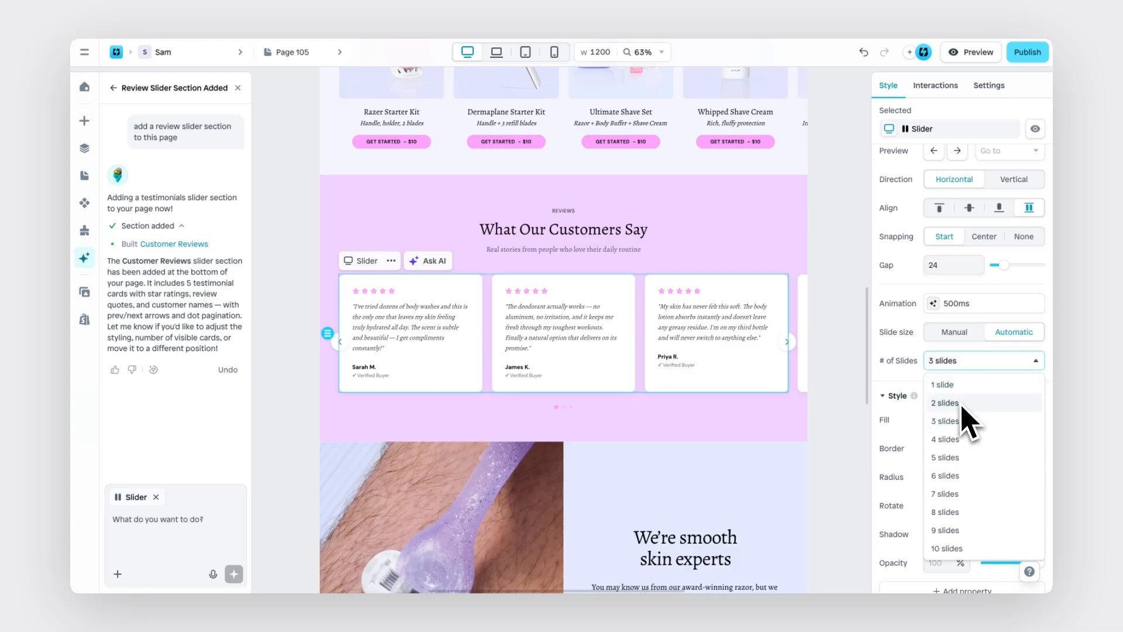
pyautogui.click(960, 403)
pyautogui.click(970, 363)
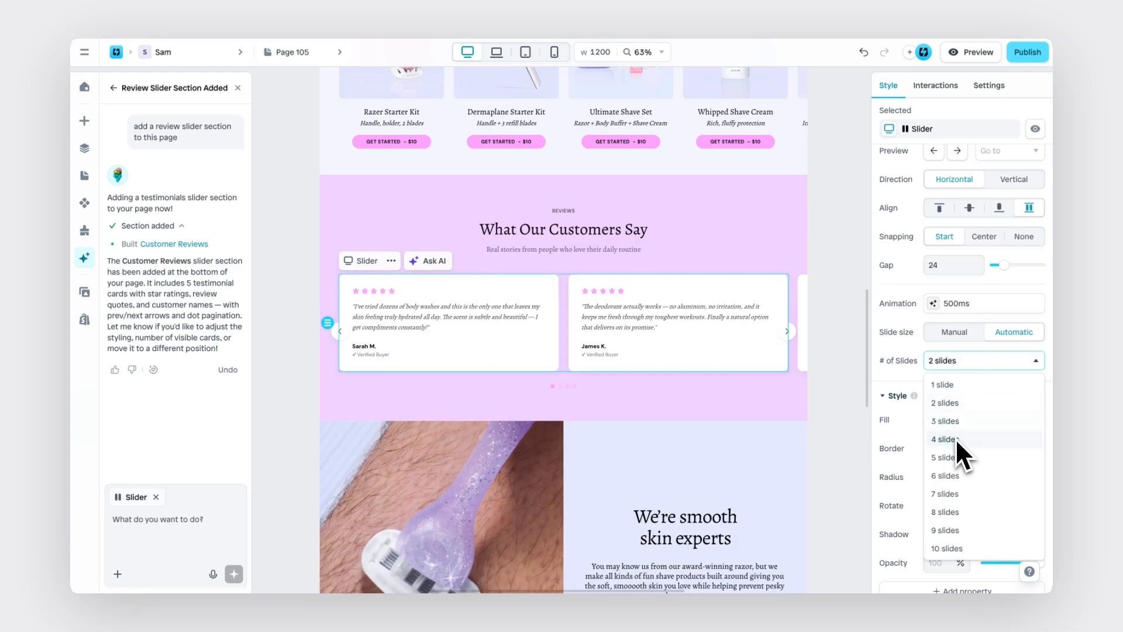
pyautogui.click(956, 437)
pyautogui.click(971, 364)
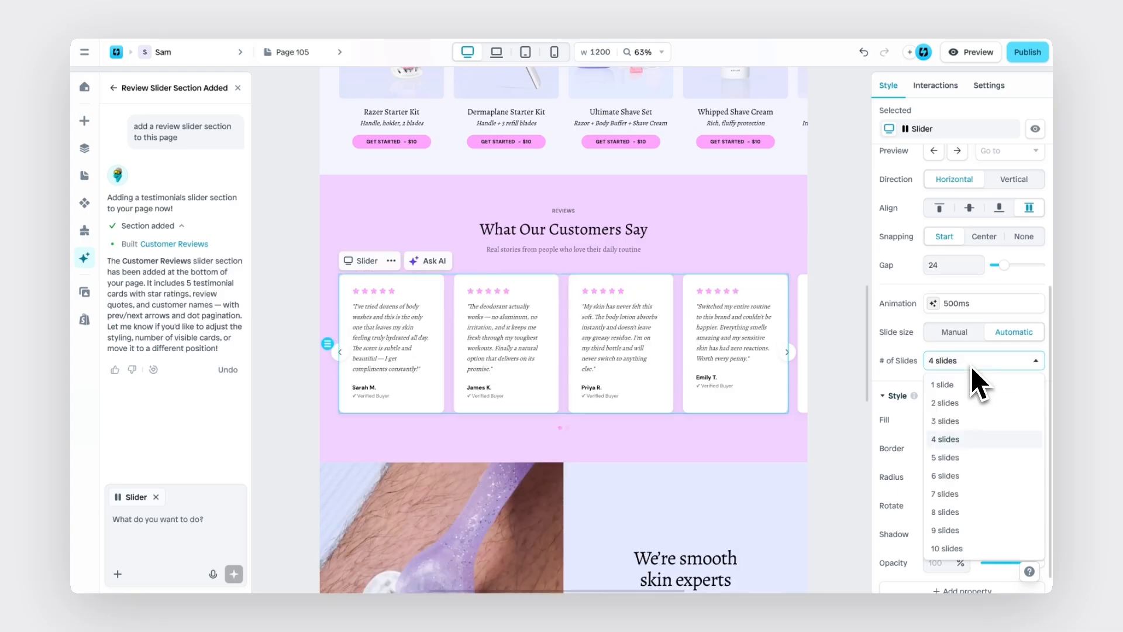
pyautogui.click(954, 421)
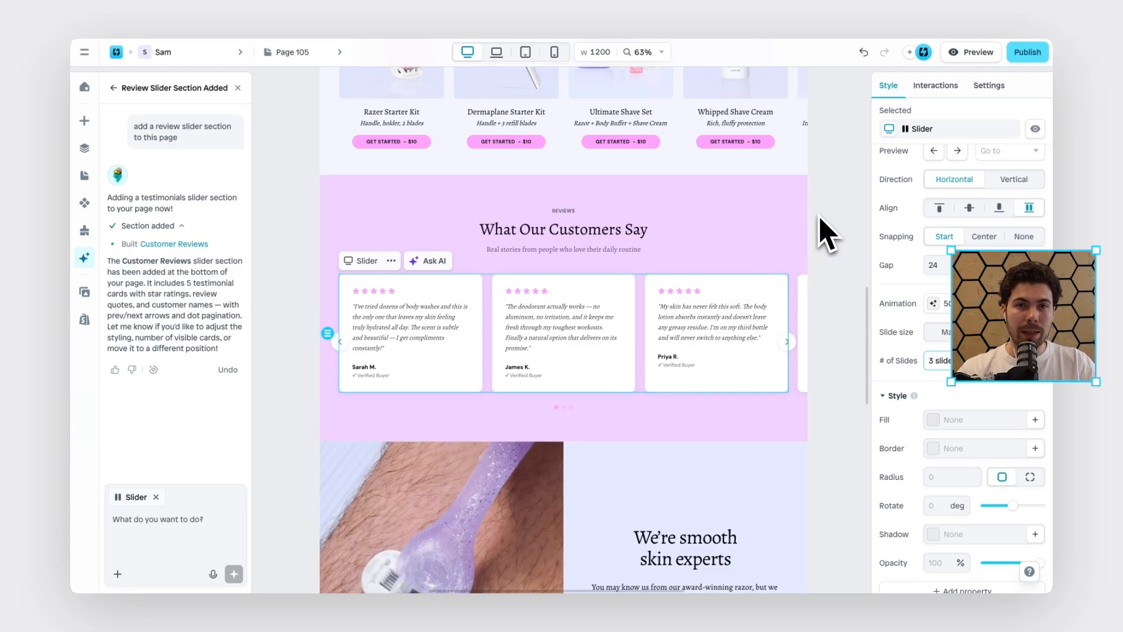
# Check the reviews slider's layout at the laptop, tablet and mobile breakpoints and return to the desktop breakpoint
pyautogui.click(497, 54)
pyautogui.click(497, 54)
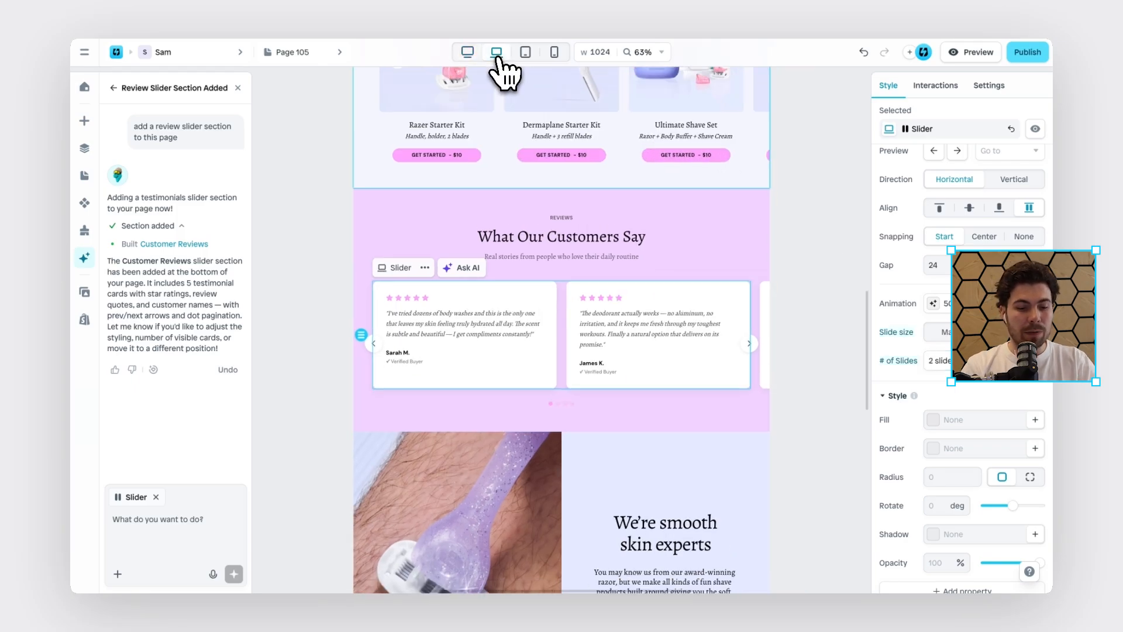
pyautogui.click(526, 53)
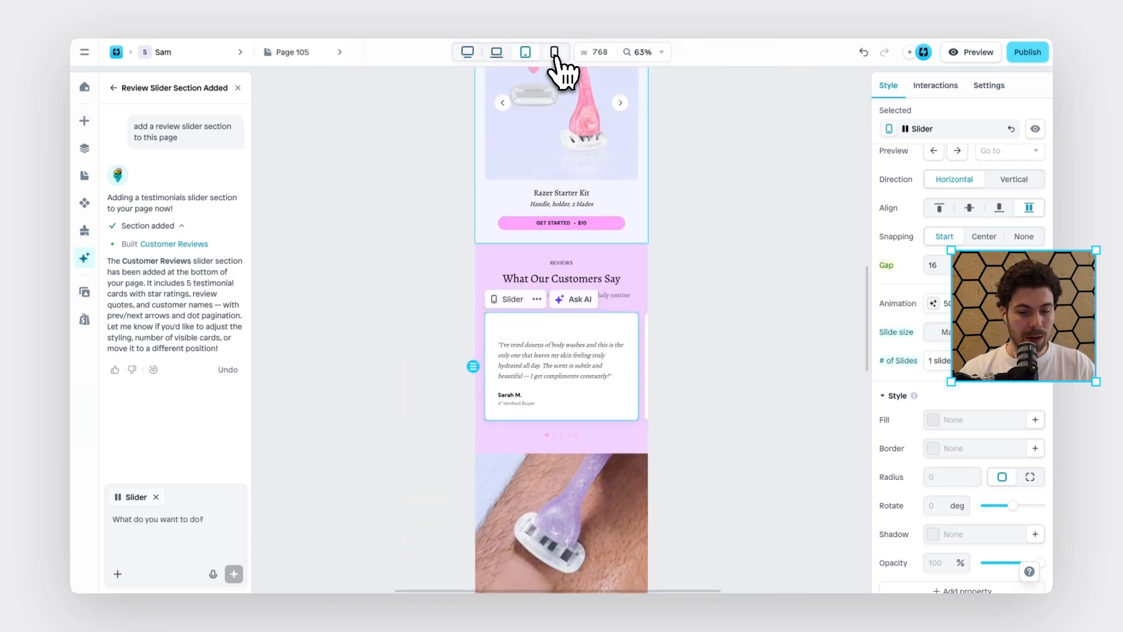
pyautogui.click(526, 53)
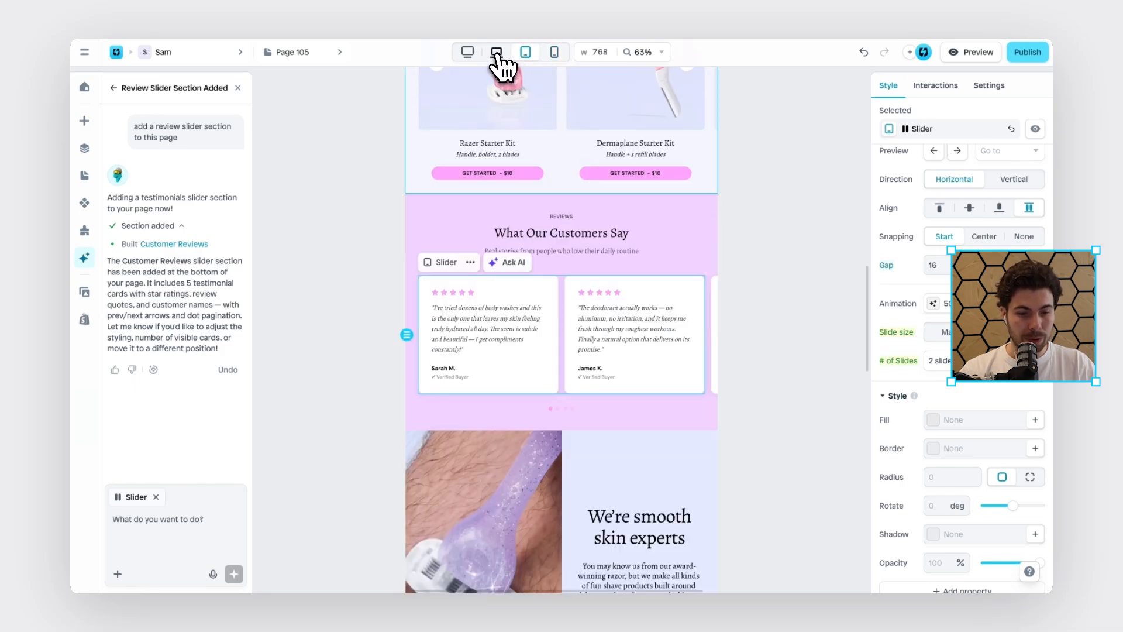
pyautogui.click(467, 52)
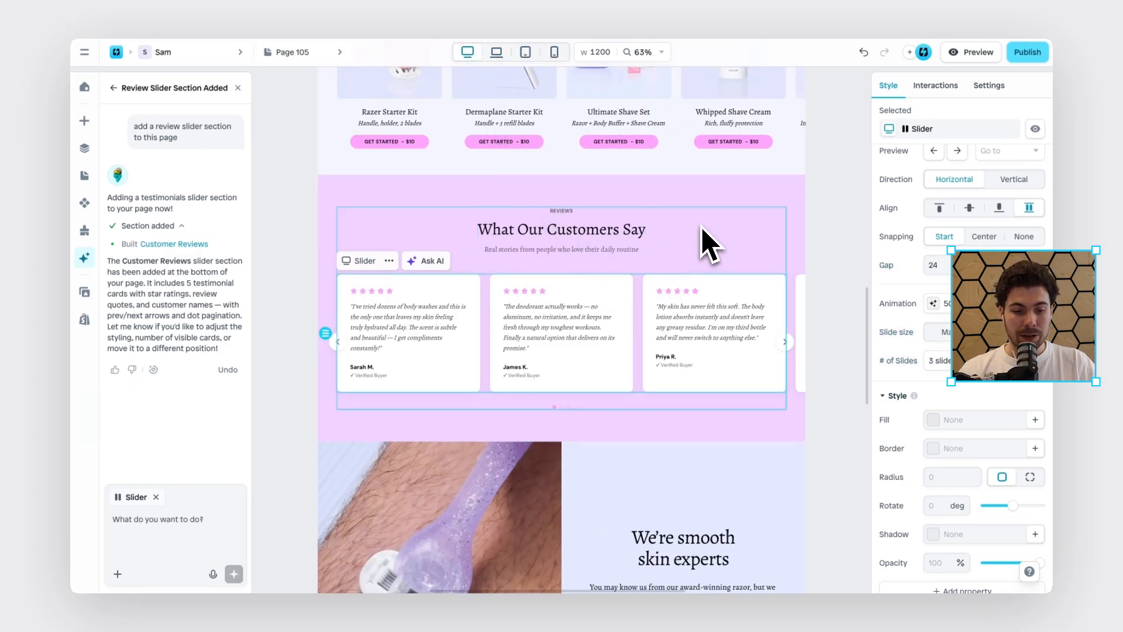
# Select the star rating in the first review card and ask the AI "can you change the color of the star ratings to blue"
pyautogui.click(758, 197)
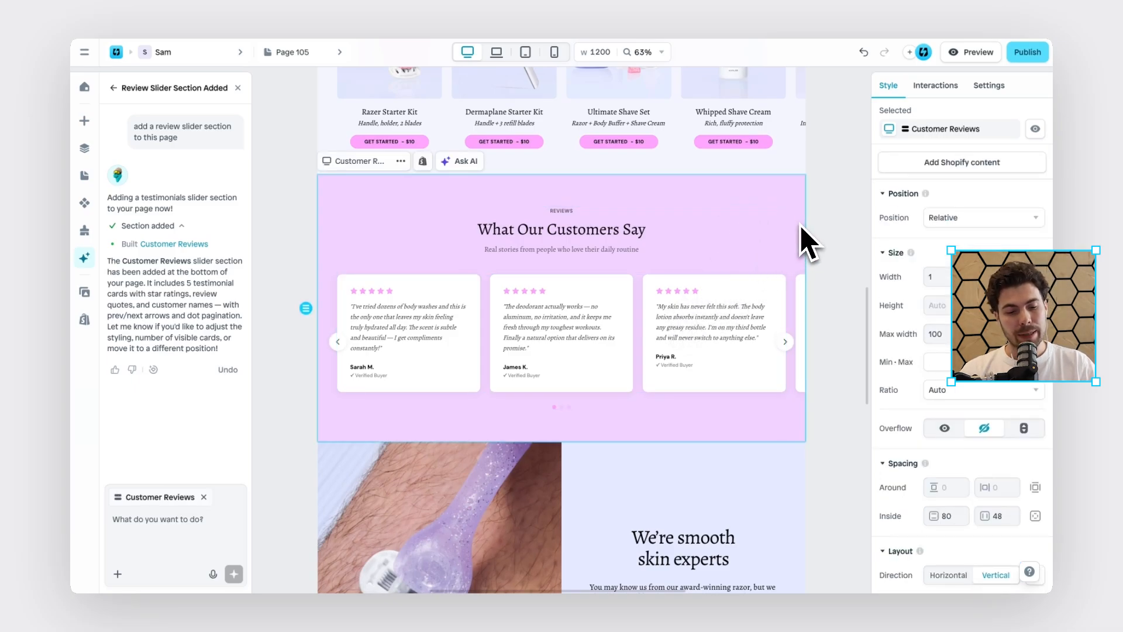
pyautogui.click(539, 298)
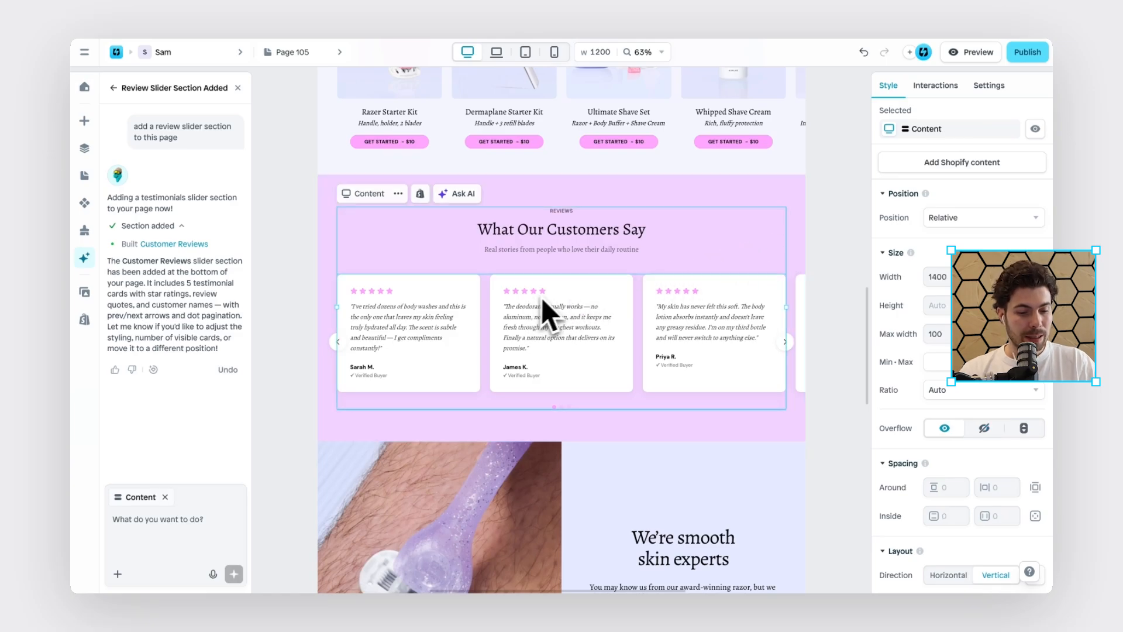
pyautogui.click(399, 301)
pyautogui.click(382, 294)
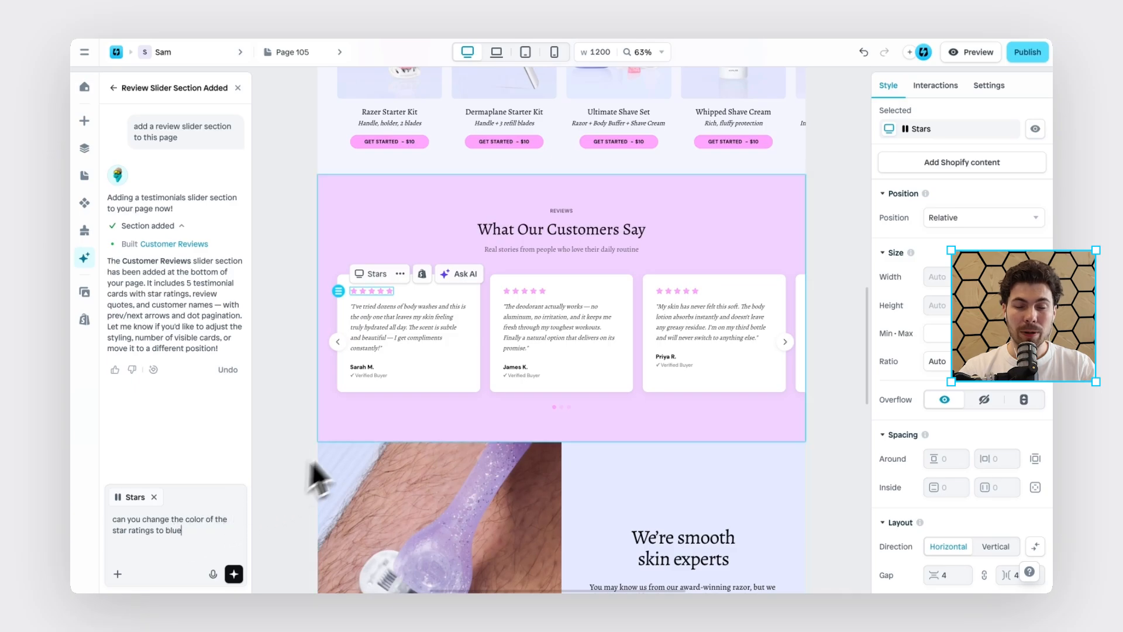
pyautogui.keyDown('ctrl'); pyautogui.scroll(-3, 469, 355); pyautogui.keyUp('ctrl')
pyautogui.scroll(-2, 496, 351)
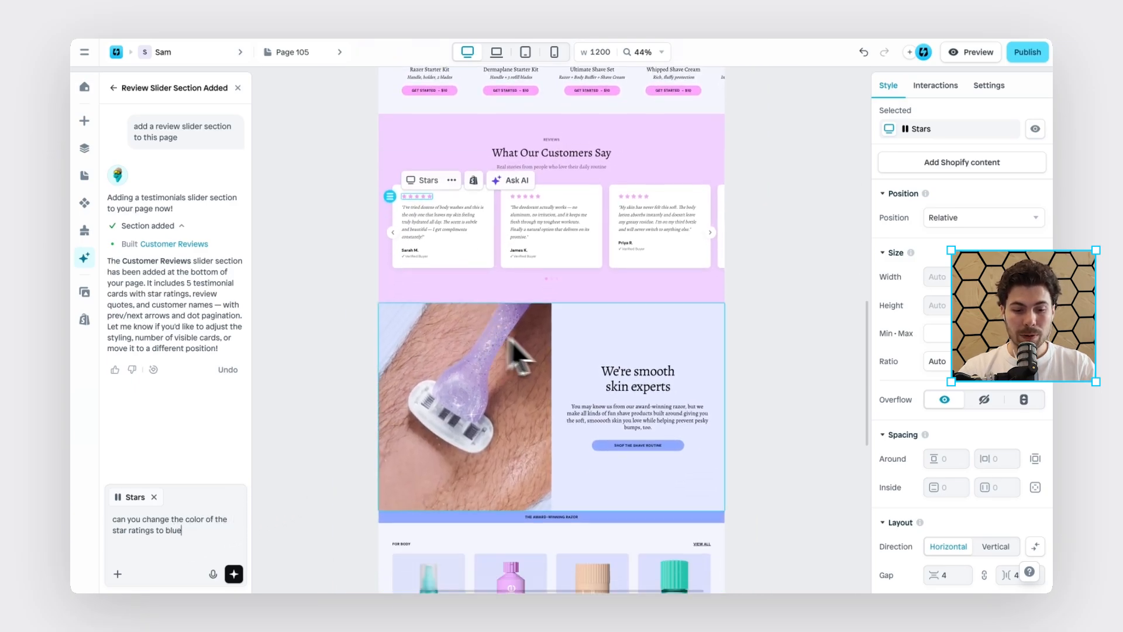
pyautogui.scroll(-3, 614, 364)
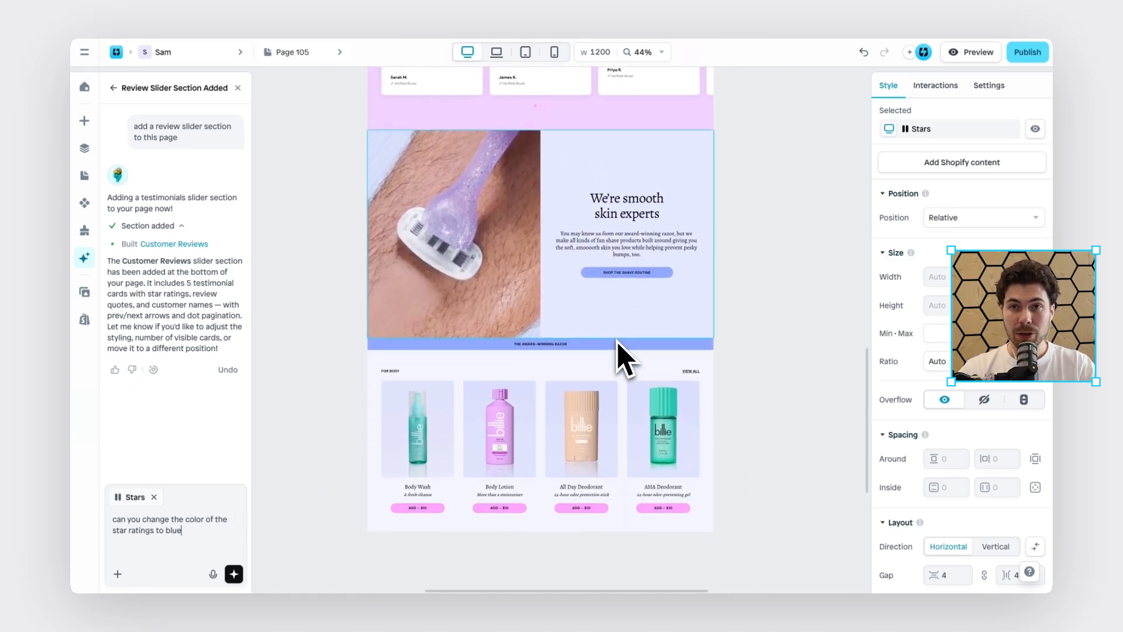
pyautogui.scroll(3, 622, 354)
pyautogui.keyDown('ctrl'); pyautogui.scroll(2, 468, 230); pyautogui.keyUp('ctrl')
pyautogui.keyDown('ctrl'); pyautogui.scroll(1, 468, 230); pyautogui.keyUp('ctrl')
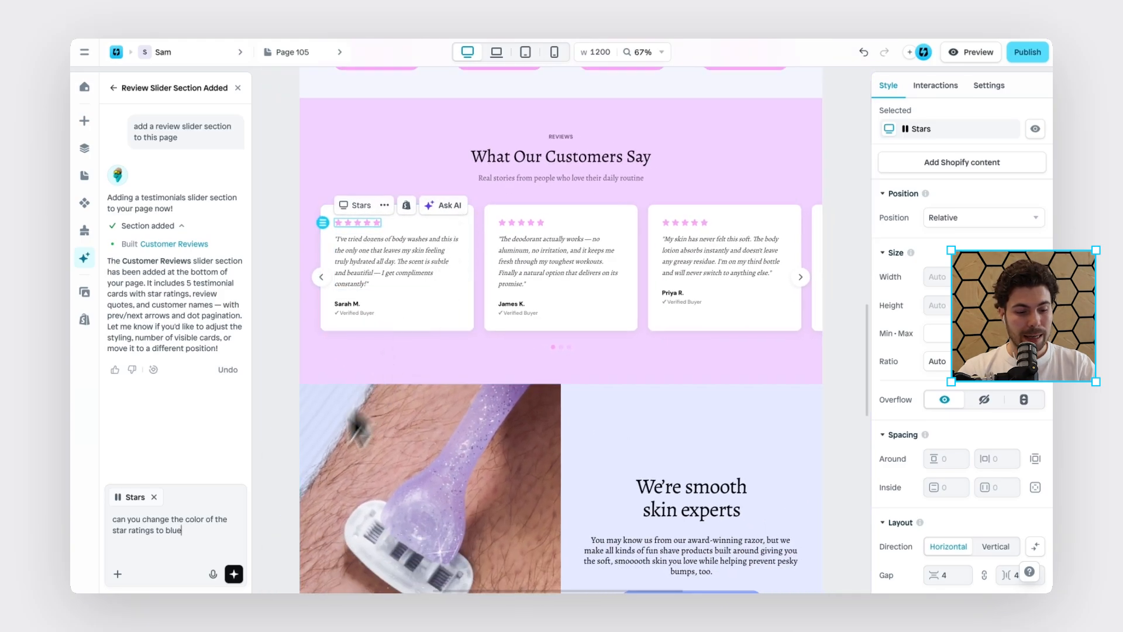
pyautogui.click(234, 574)
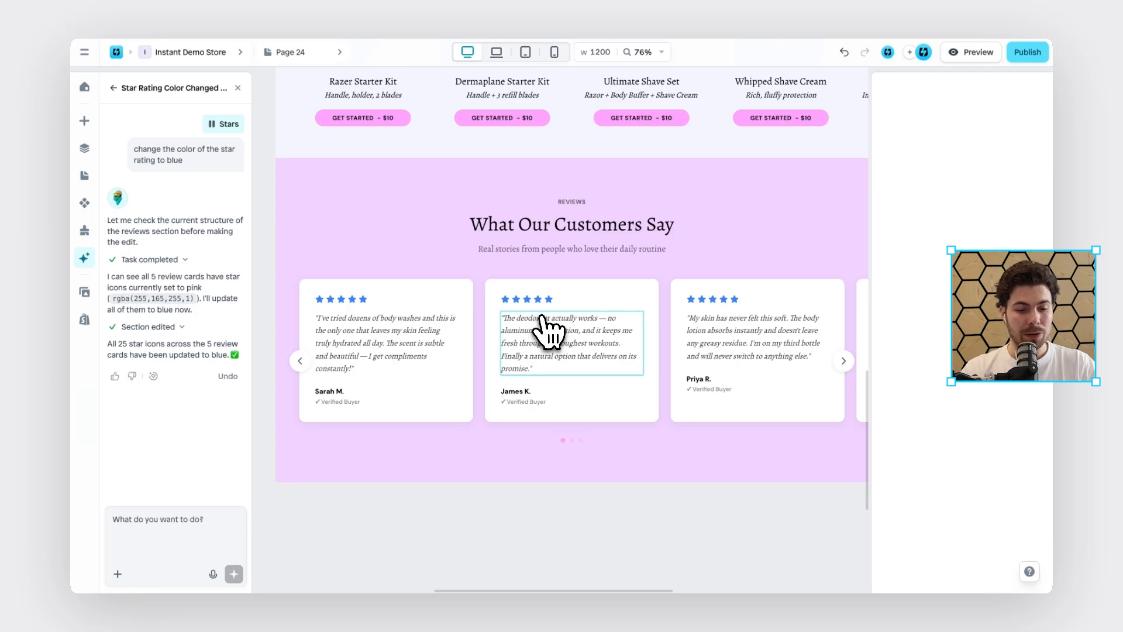
# Select the Customer Reviews section and open the options for publishing the page to Shopify
pyautogui.scroll(2, 549, 331)
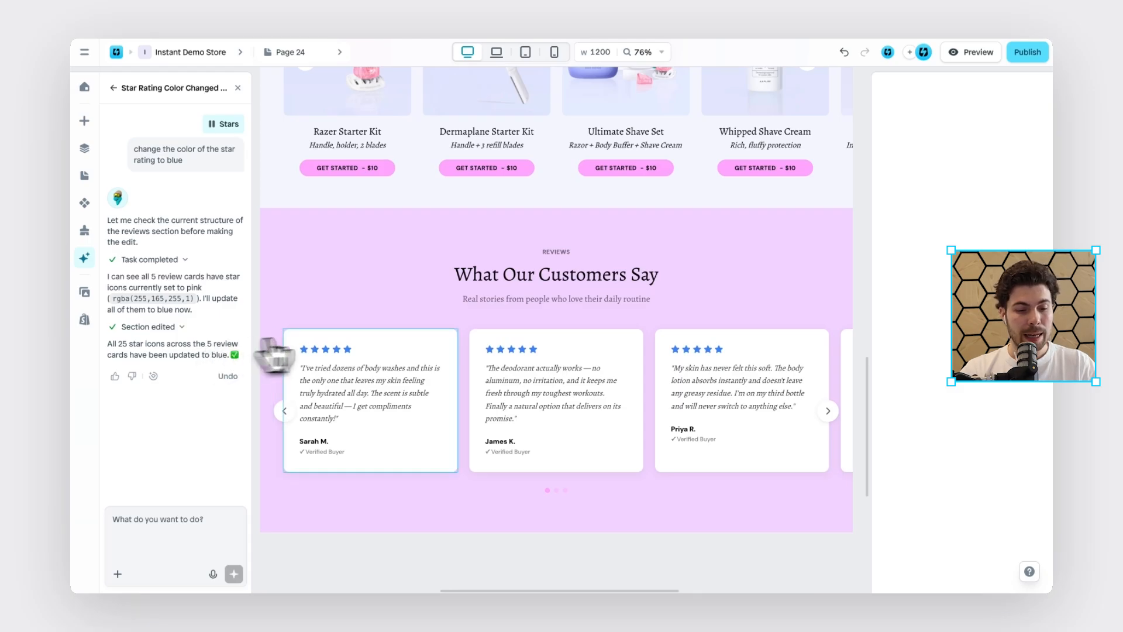
pyautogui.hscroll(-1, 403, 338)
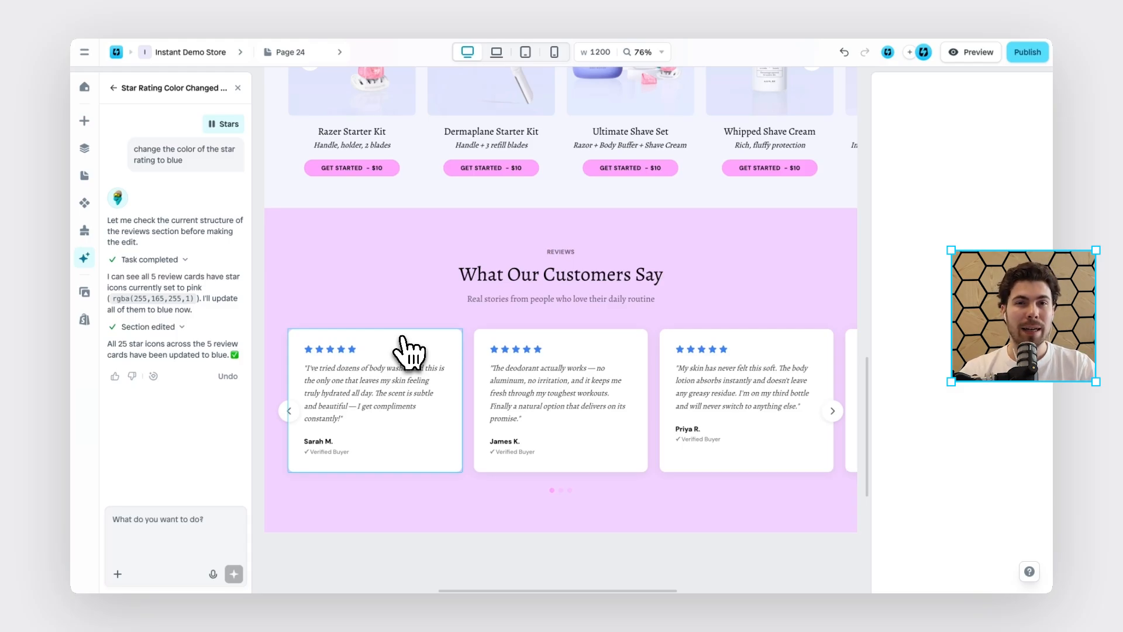
pyautogui.click(778, 221)
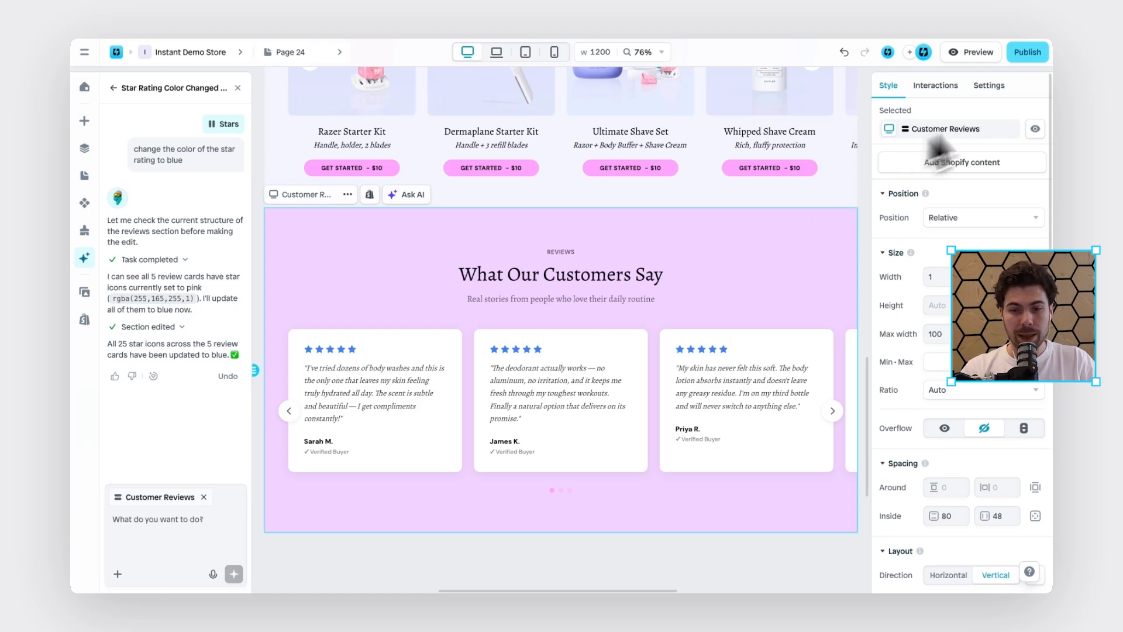
pyautogui.click(1028, 52)
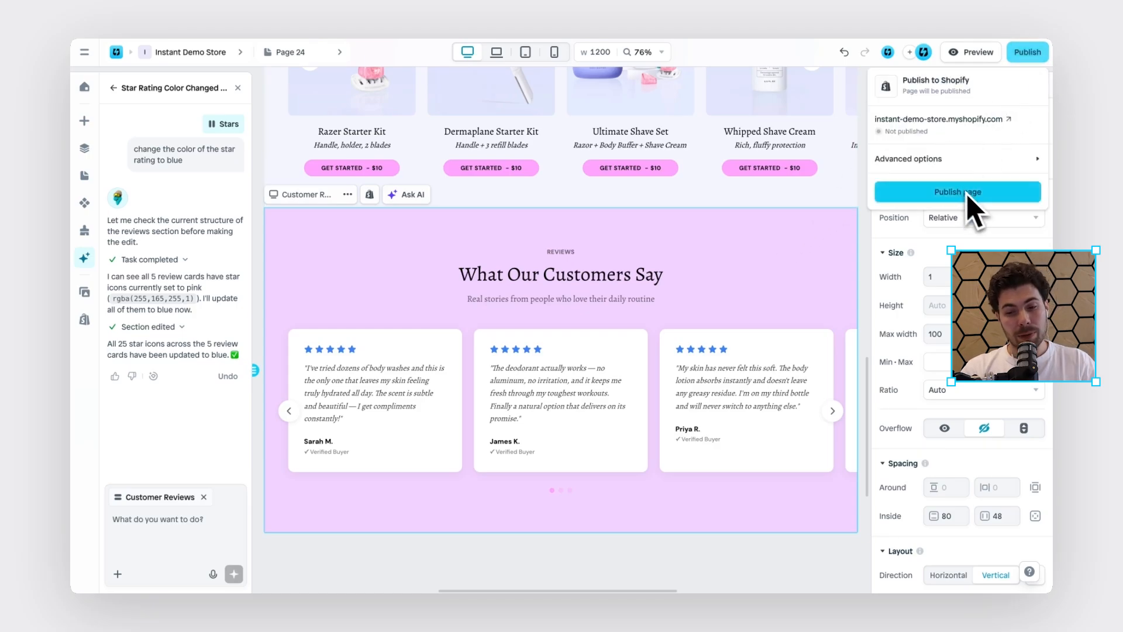